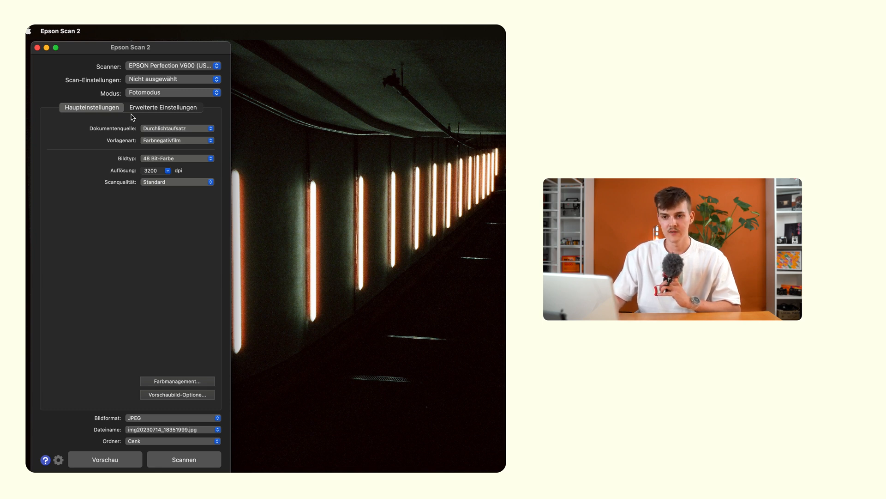
Keep the source as Durchlichtaufsatz, the original type as Farbnegativfilm and the image type as 48 Bit-Farbe.
click(164, 130)
click(164, 130)
click(146, 143)
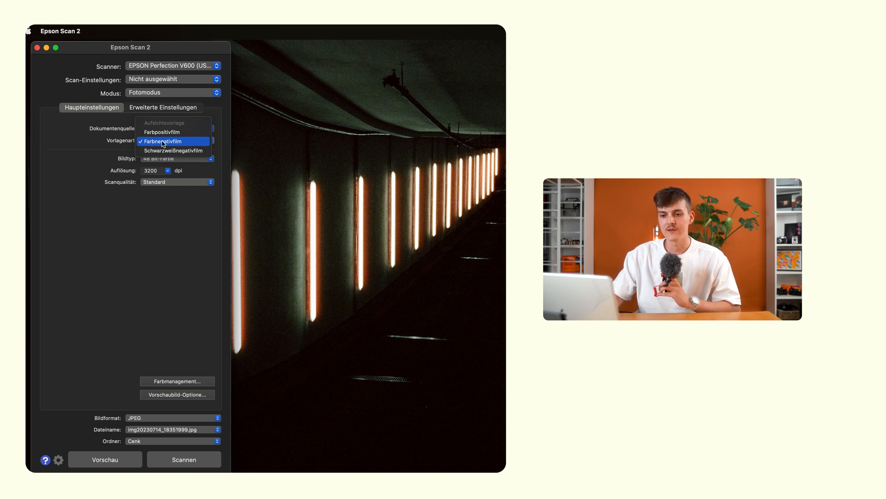
click(163, 143)
click(169, 158)
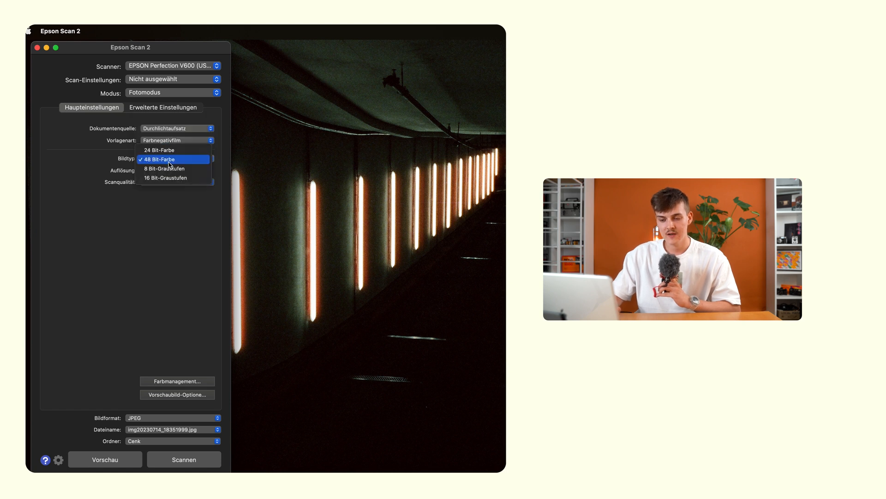
click(169, 163)
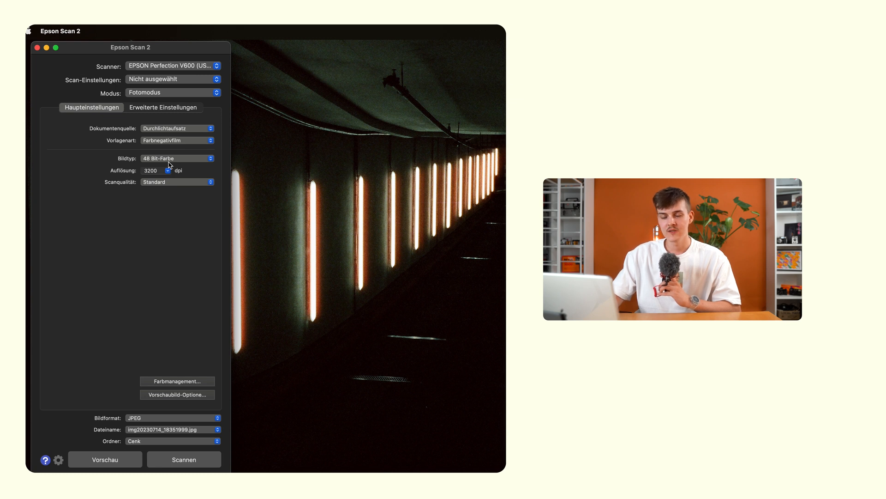
Keep the resolution at 3200 dpi and set the scan quality to Hoch.
click(168, 171)
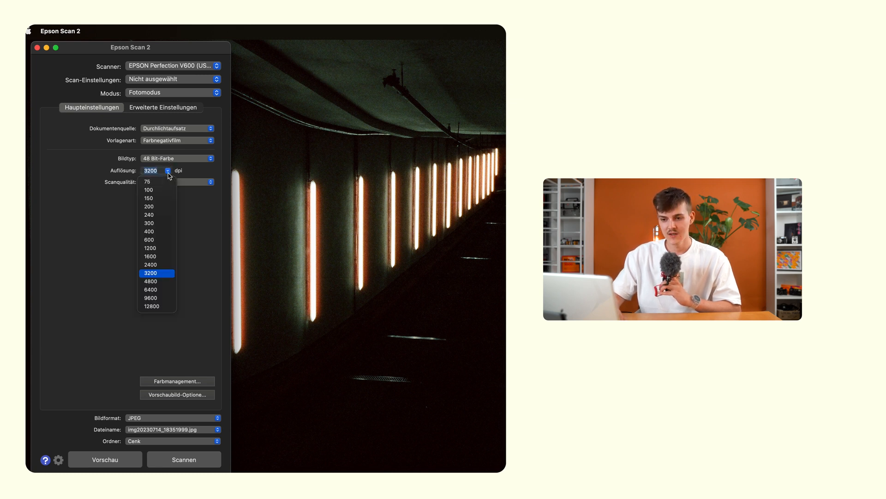
click(168, 173)
click(187, 181)
click(184, 193)
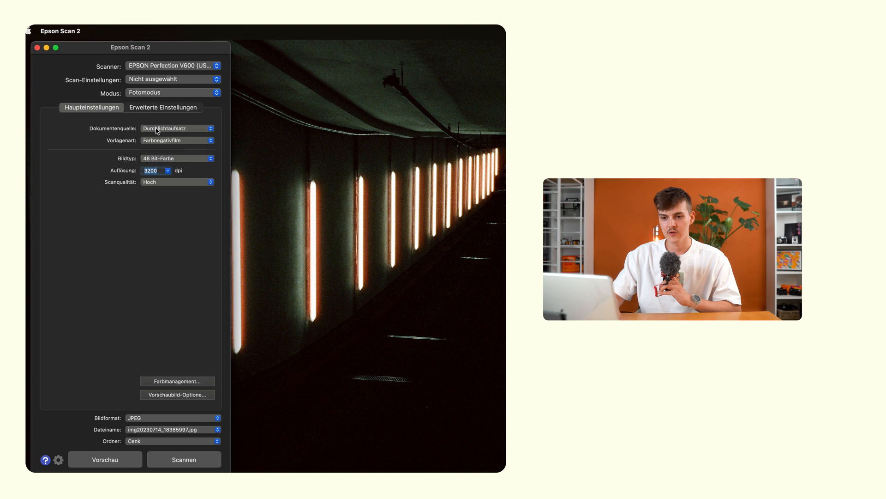
In the advanced settings, set Unscharfe Maske to Mittel and leave Farbwiederherstellung at Aus.
click(159, 109)
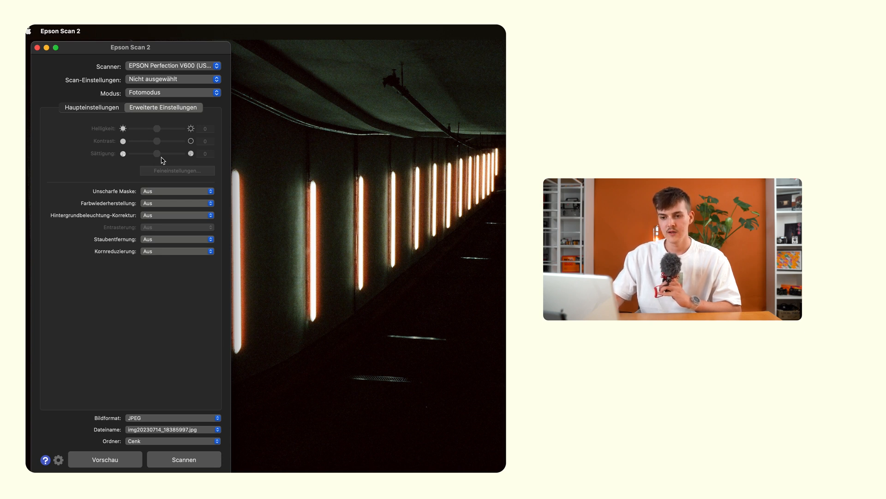
click(169, 191)
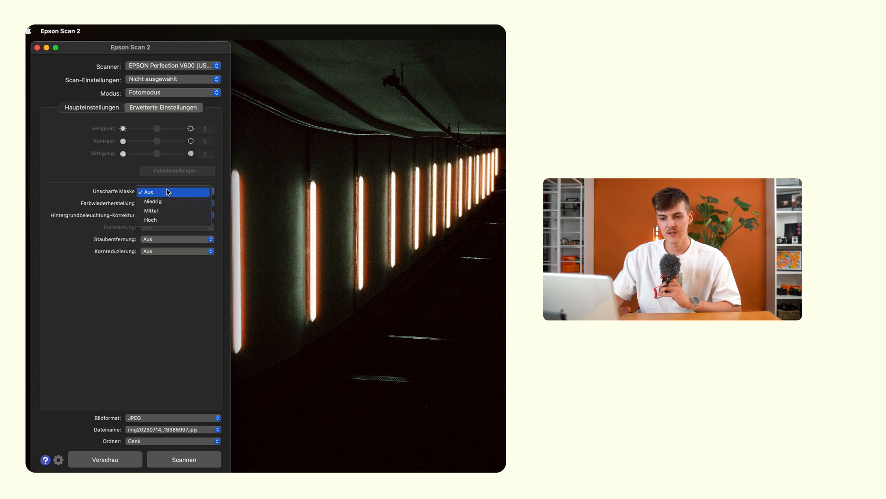
click(171, 210)
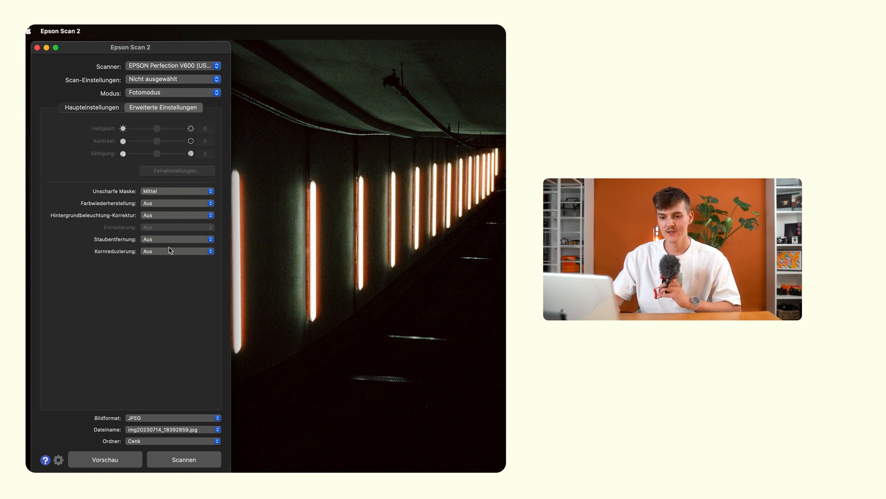
click(165, 203)
click(165, 206)
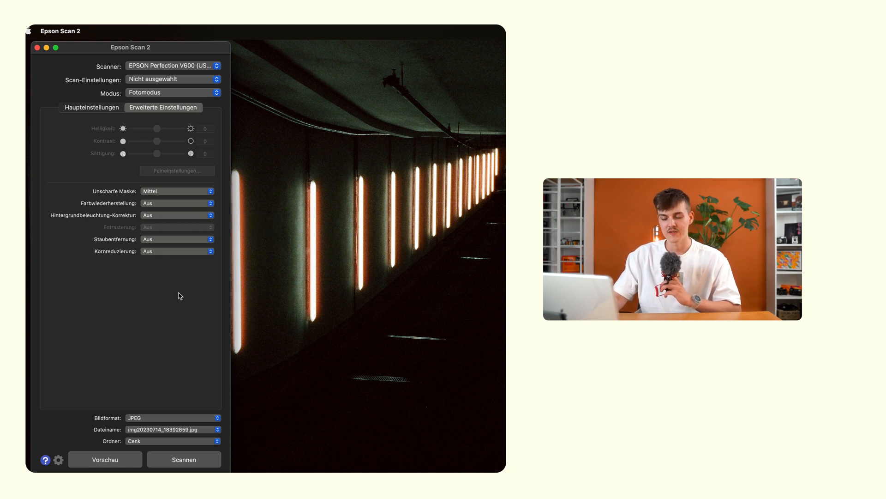
Set the output image format to TIFF and keep the automatic file name.
click(180, 418)
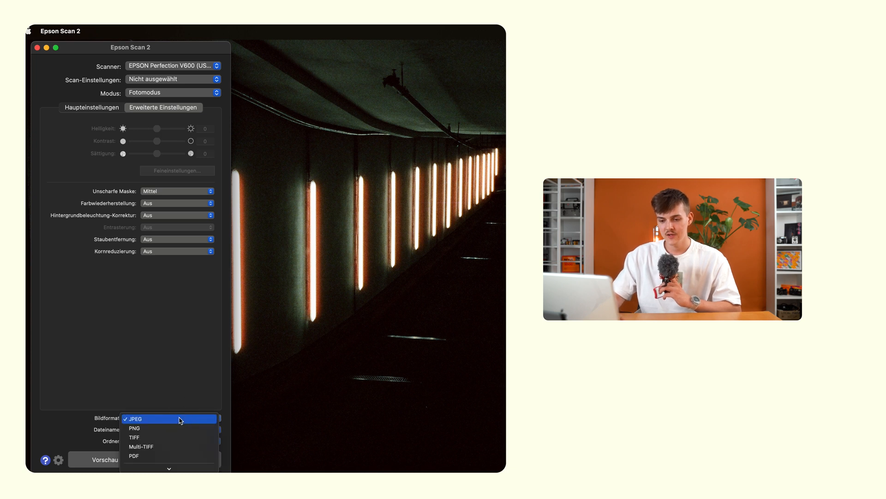
click(180, 436)
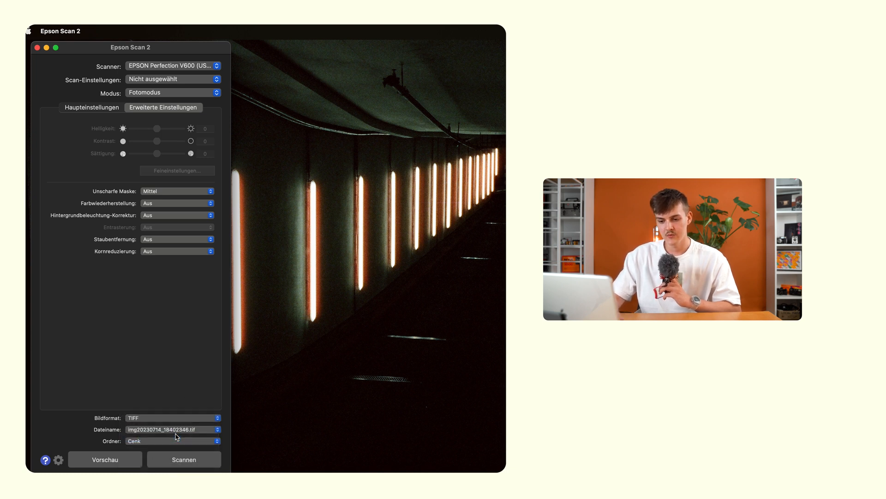
click(196, 431)
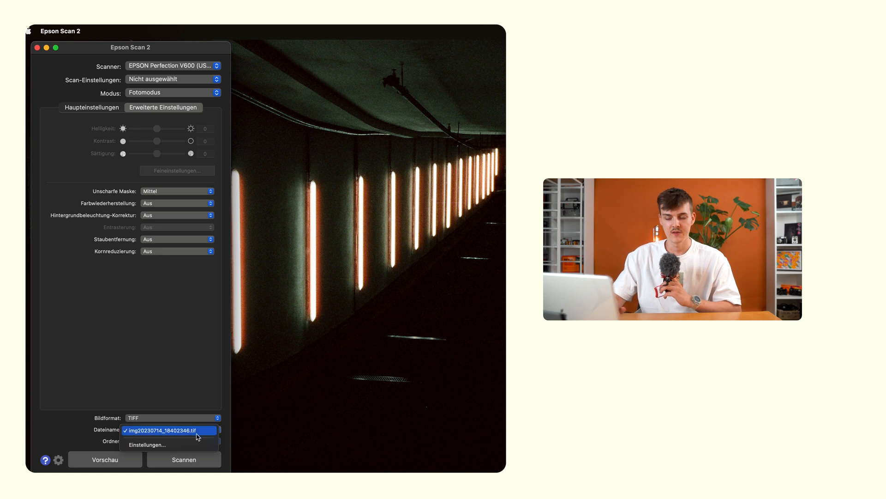
click(196, 432)
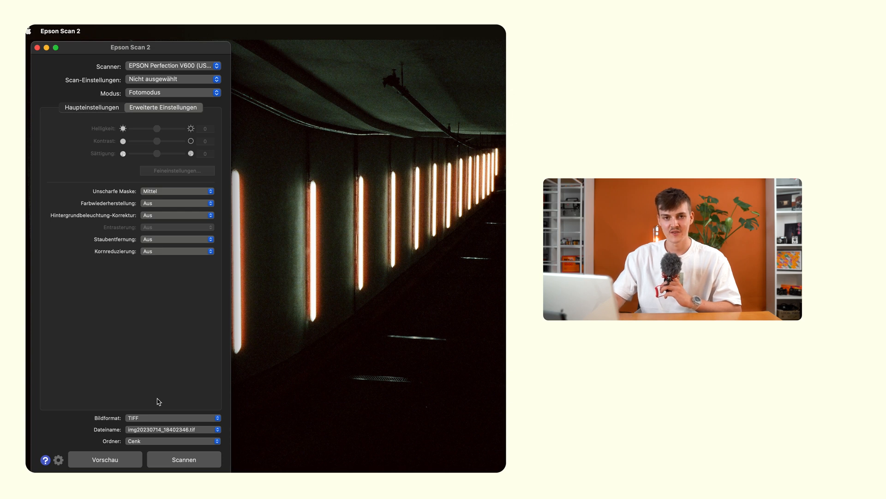
Run a preview scan of the negatives and keep the thumbnail preview mode, declining the mode change.
click(119, 459)
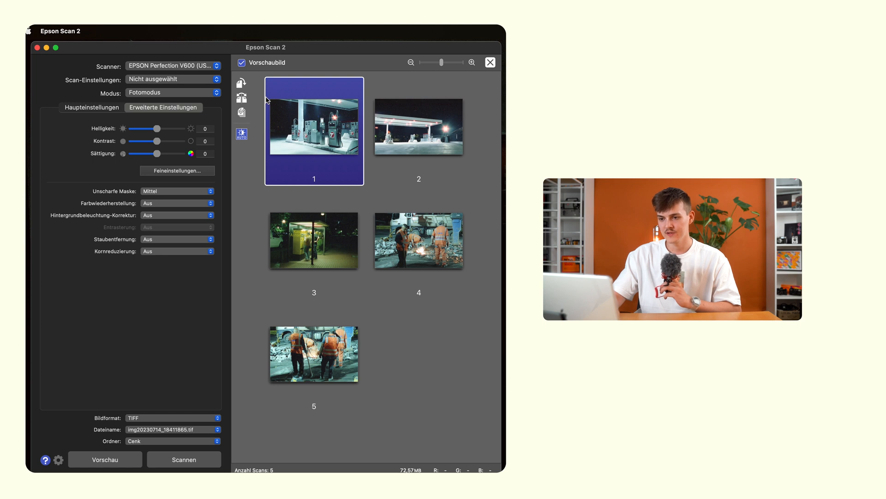
click(241, 63)
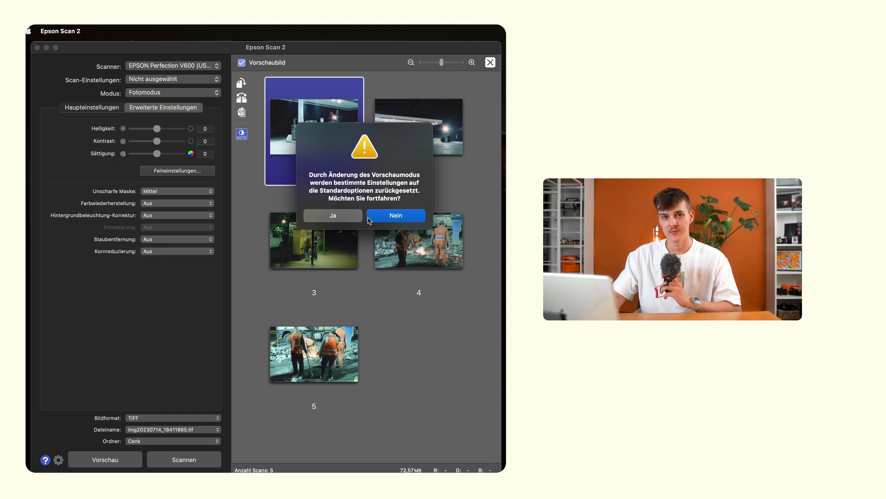
click(382, 221)
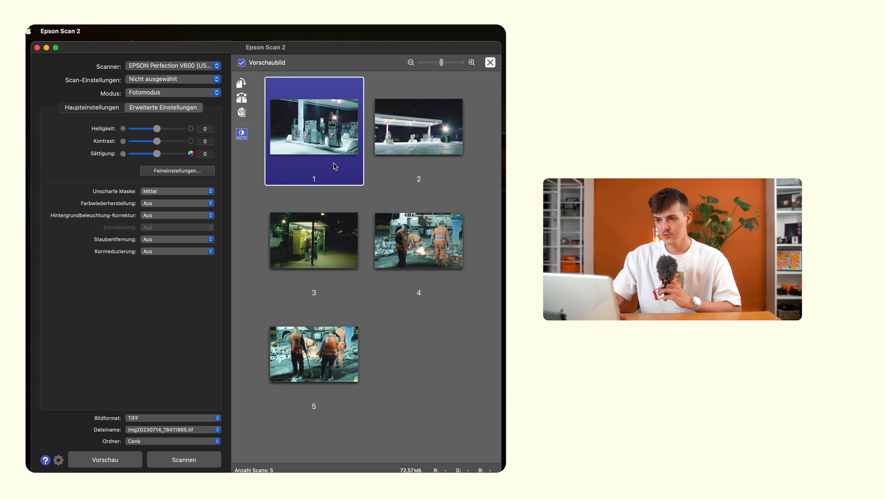
Enlarge the preview thumbnails and inspect the tone curve and histogram adjustment in the fine settings of frame 1.
click(442, 63)
drag(442, 65, 470, 65)
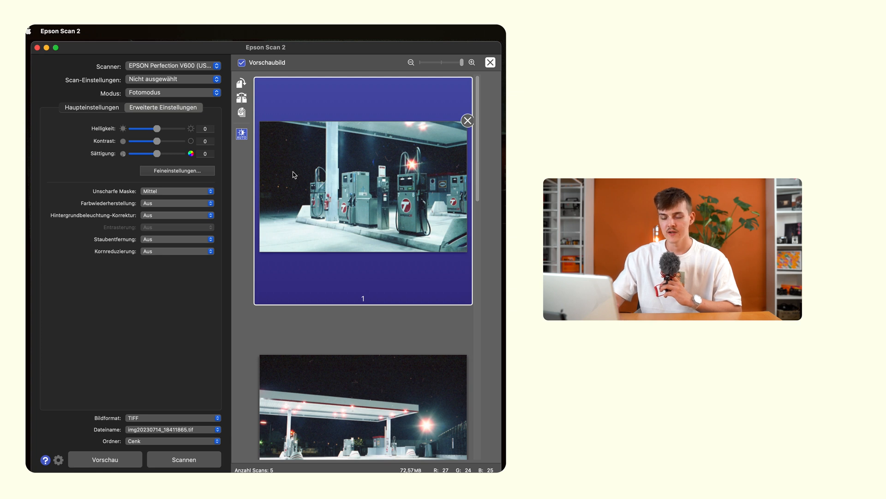
click(147, 171)
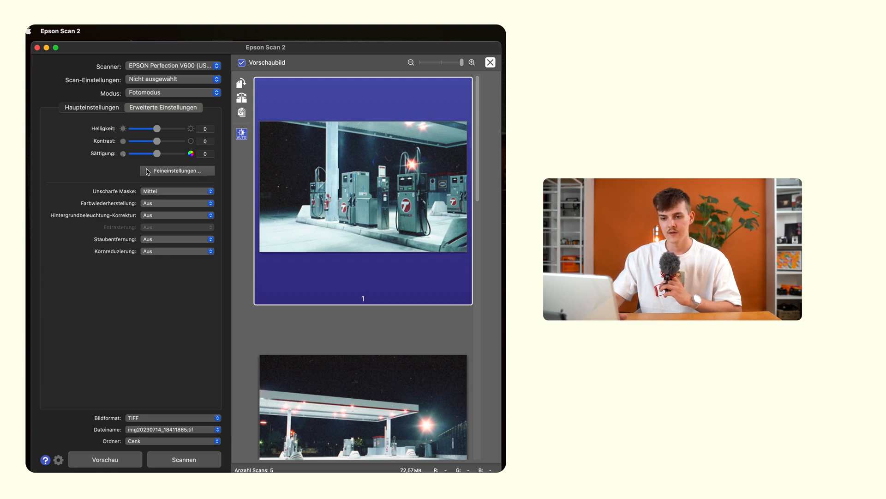
click(245, 167)
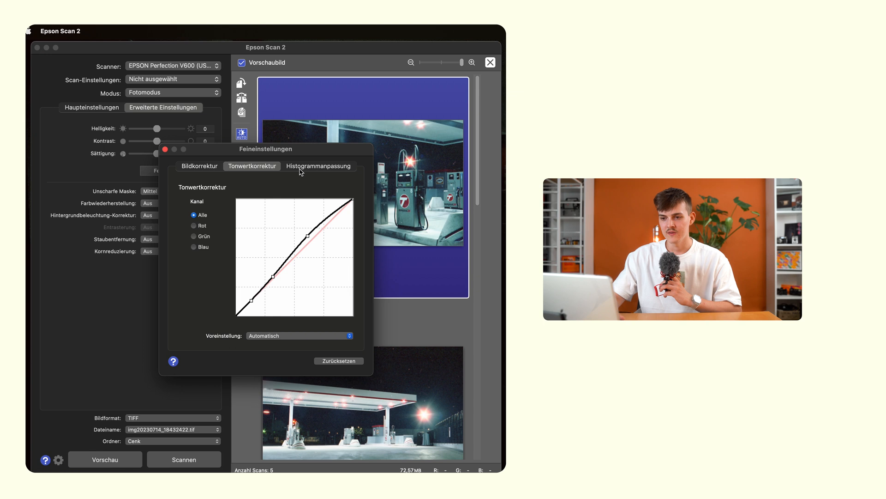
click(303, 168)
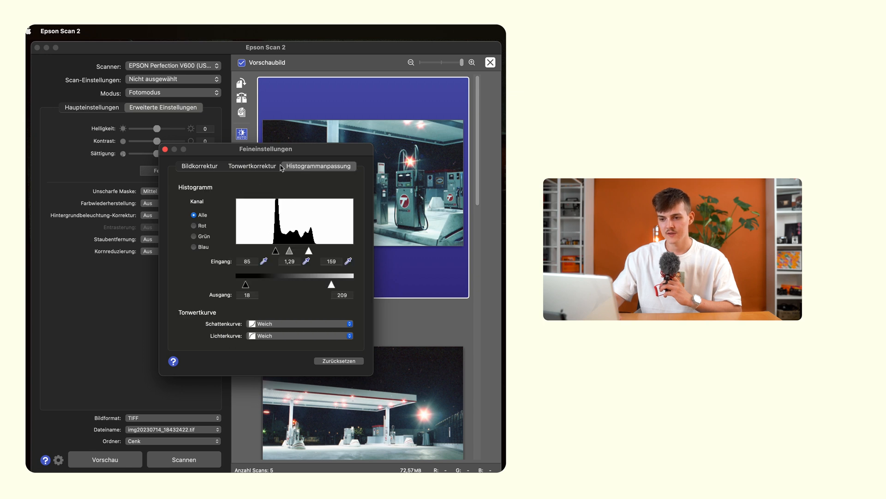
click(275, 169)
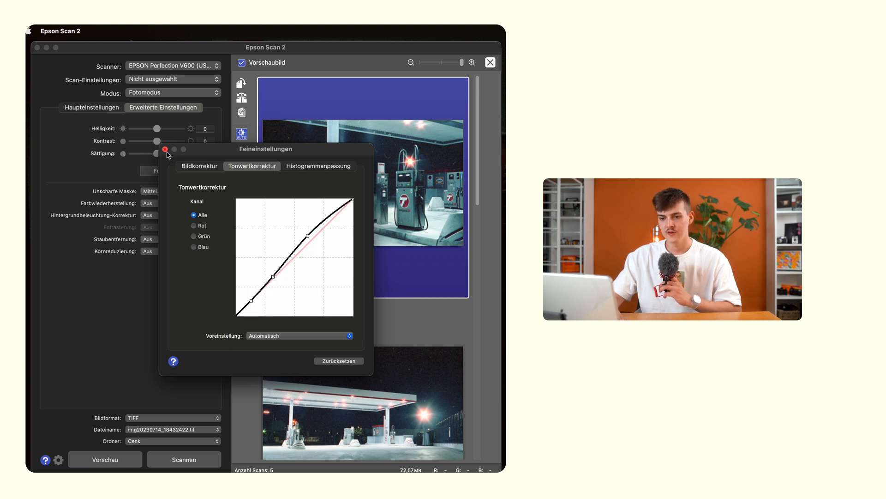
click(165, 149)
Select all previewed frames and keep Unscharfe Maske at Mittel for them.
click(152, 191)
click(151, 193)
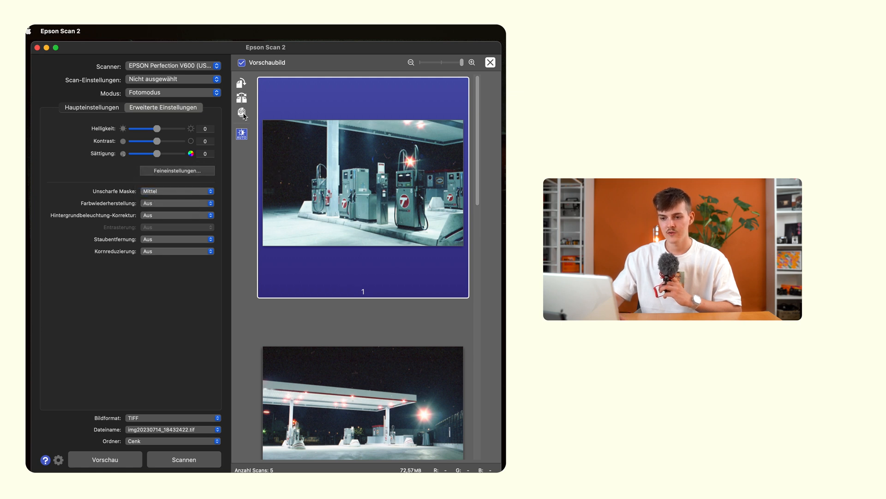
click(243, 114)
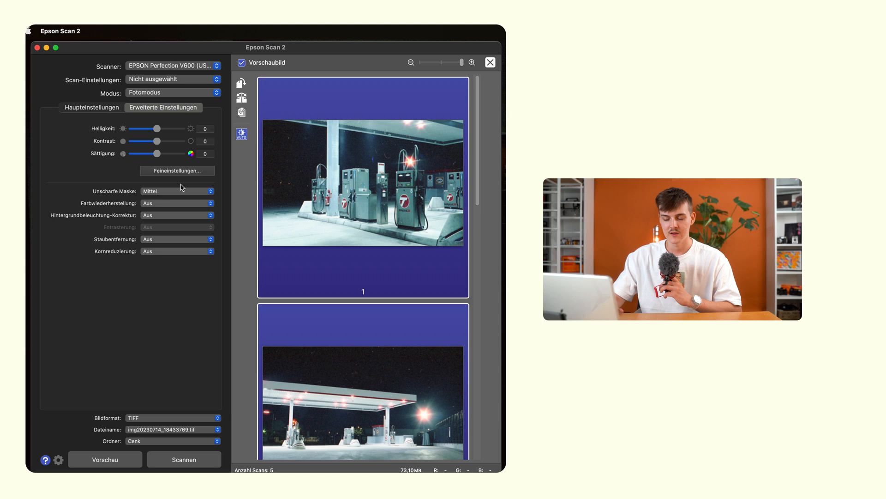
click(180, 191)
click(180, 191)
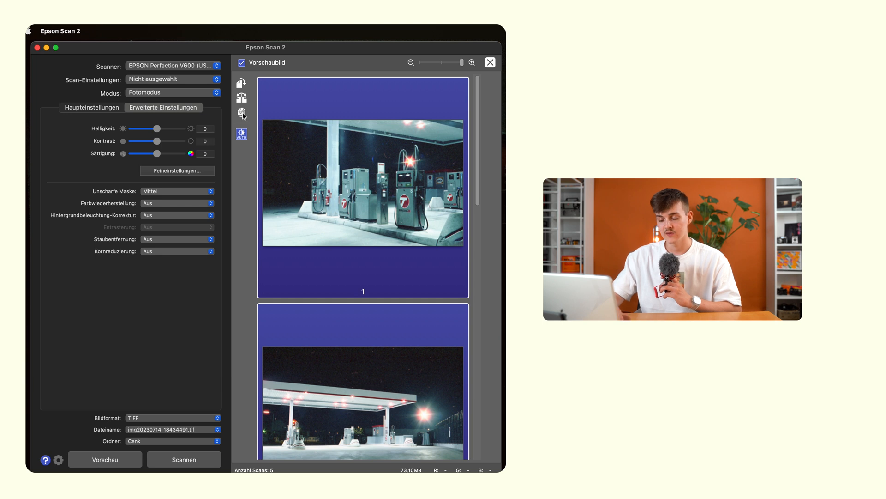
scroll(291, 257, down, 15)
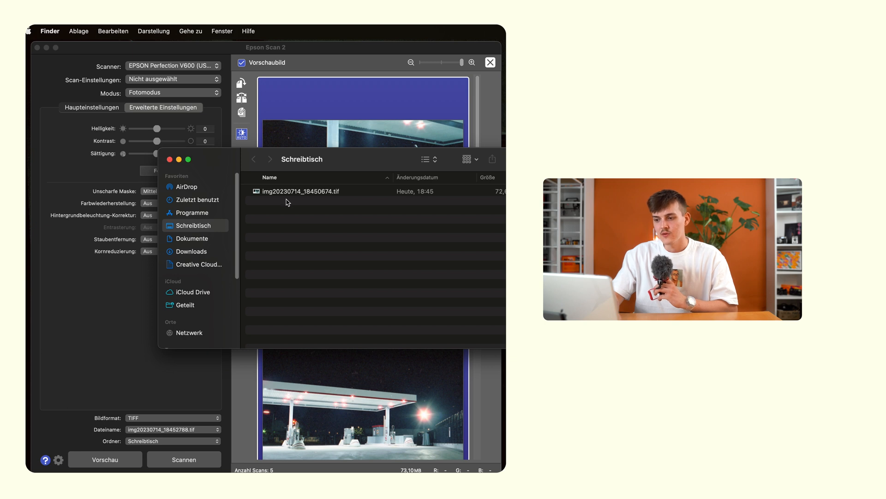
Open the scanned file img20230714_18450674.tif from the Schreibtisch folder for viewing.
click(302, 194)
double_click(303, 193)
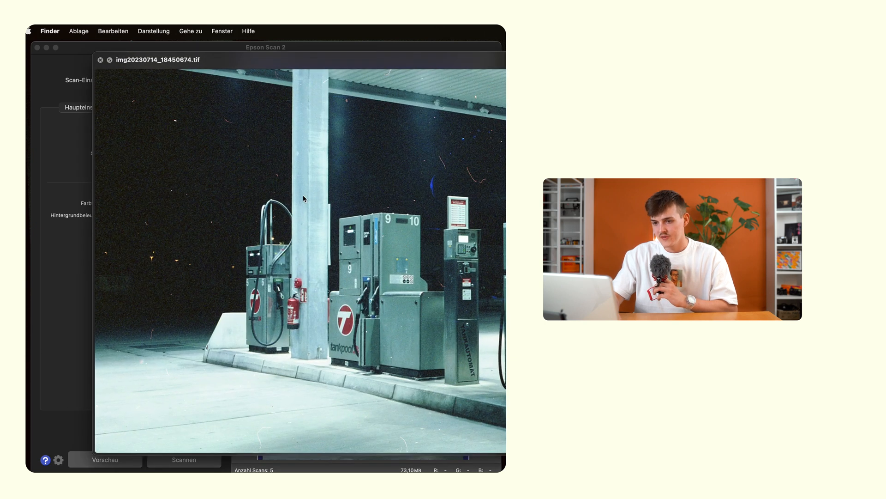